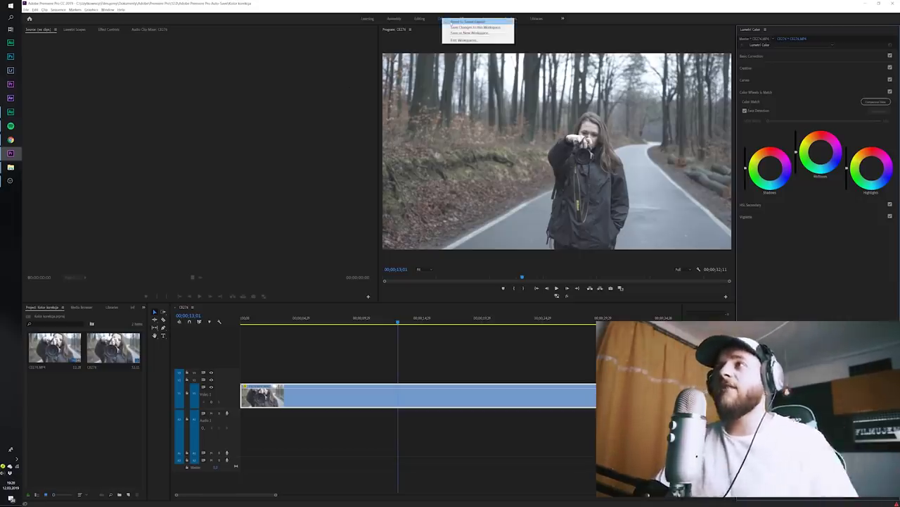
Step: Dismiss the workspace menu, clear the clip selection and show the Lumetri Scopes panel
click(454, 22)
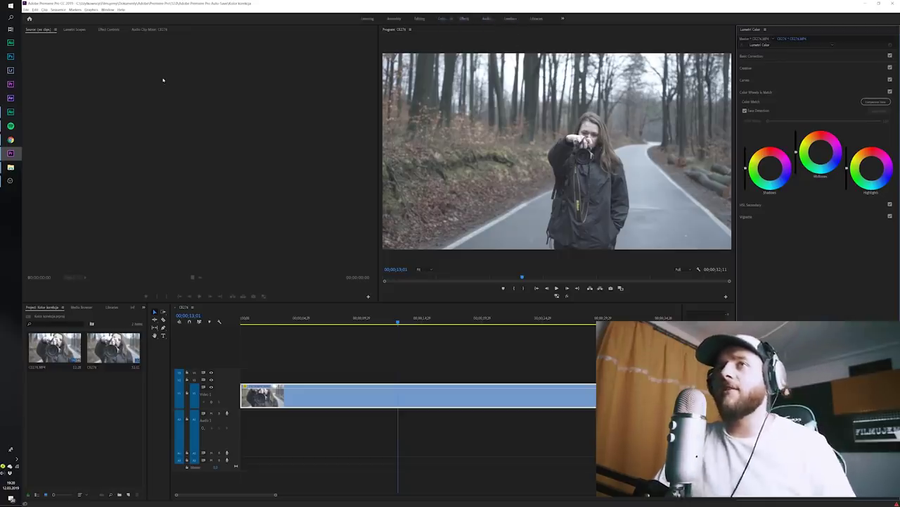
click(115, 55)
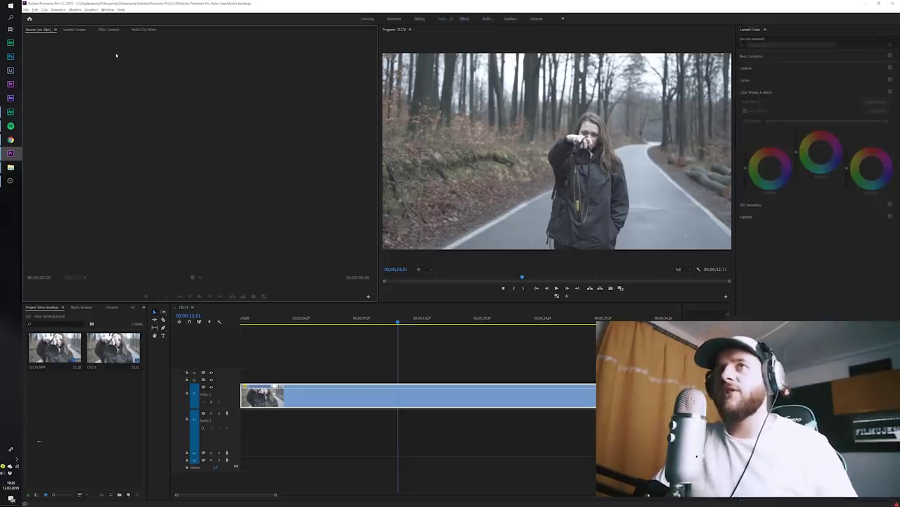
click(76, 29)
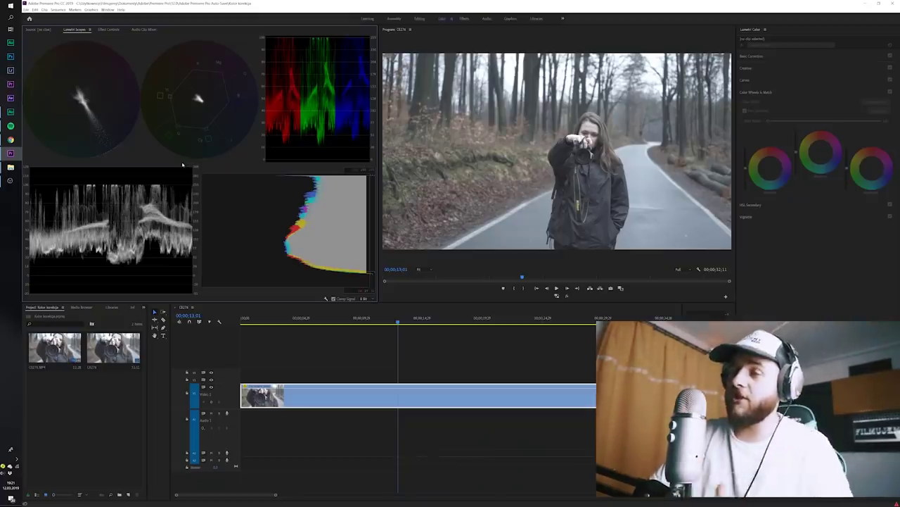
Step: Set the scopes' waveform type to Luma and reselect the forest road clip
right_click(182, 164)
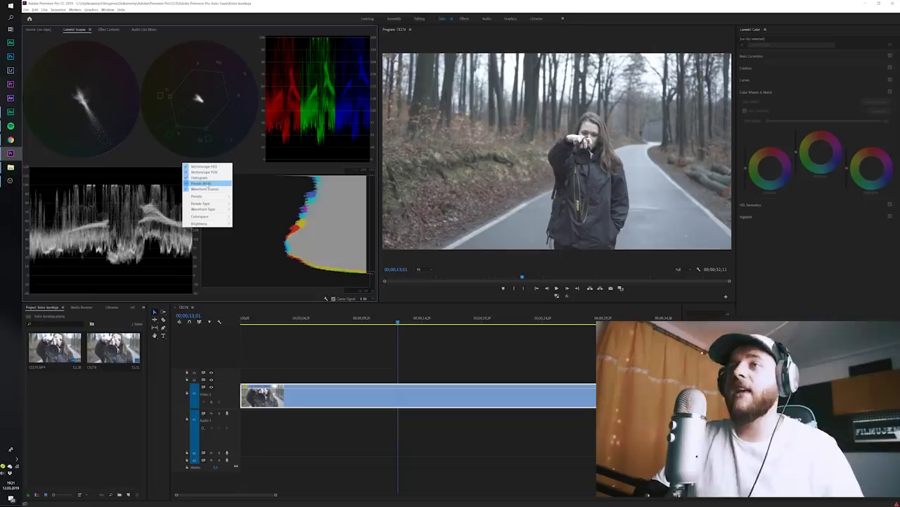
mouse_move(211, 210)
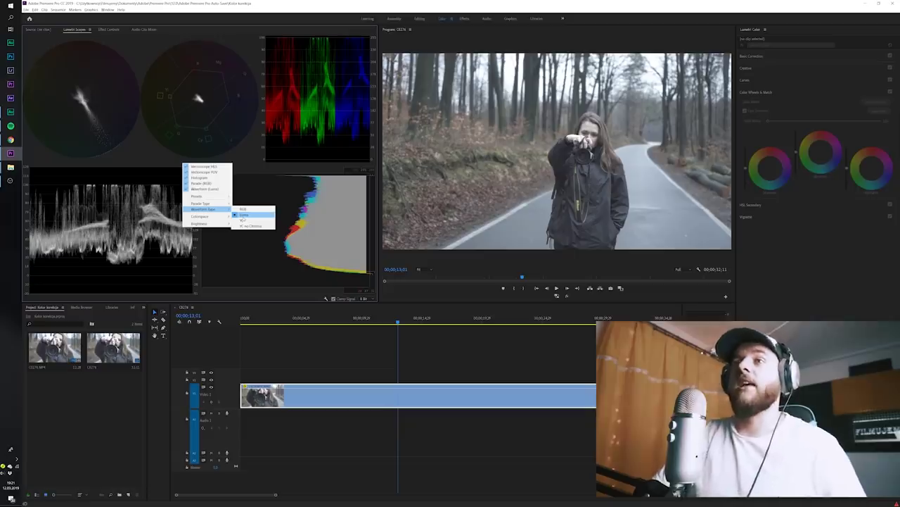
click(244, 215)
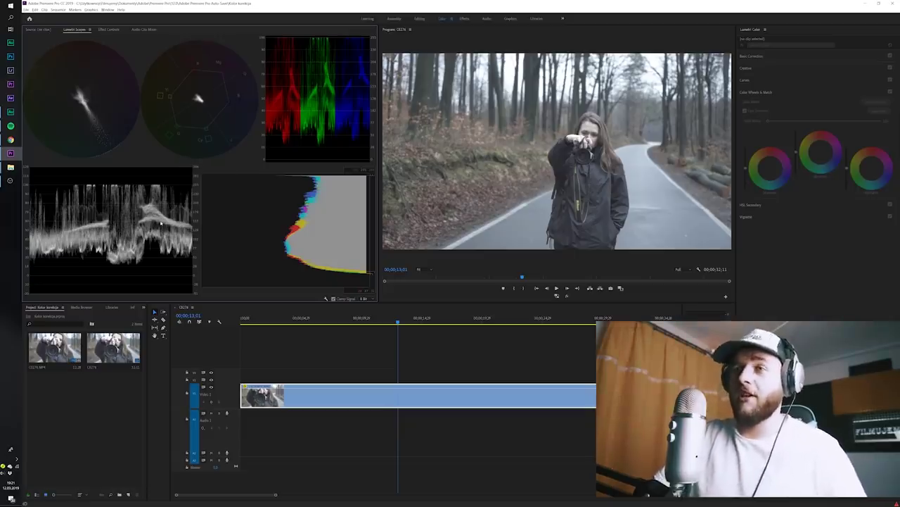
click(325, 357)
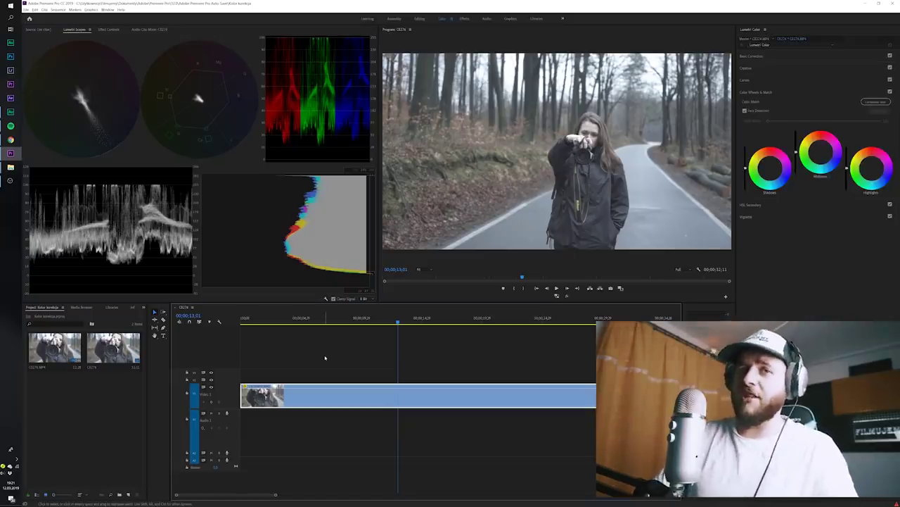
click(42, 187)
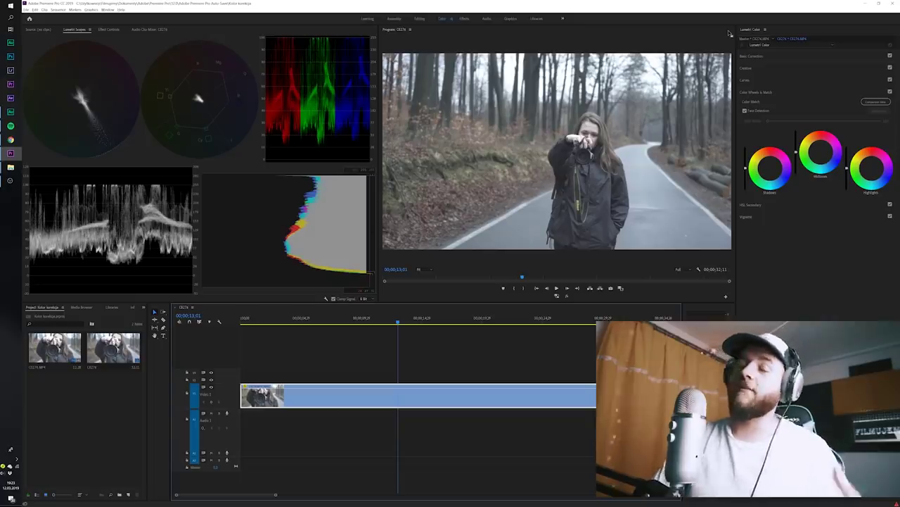
Step: Expand Basic Correction, drag Blacks down and lower Whites slightly
click(767, 58)
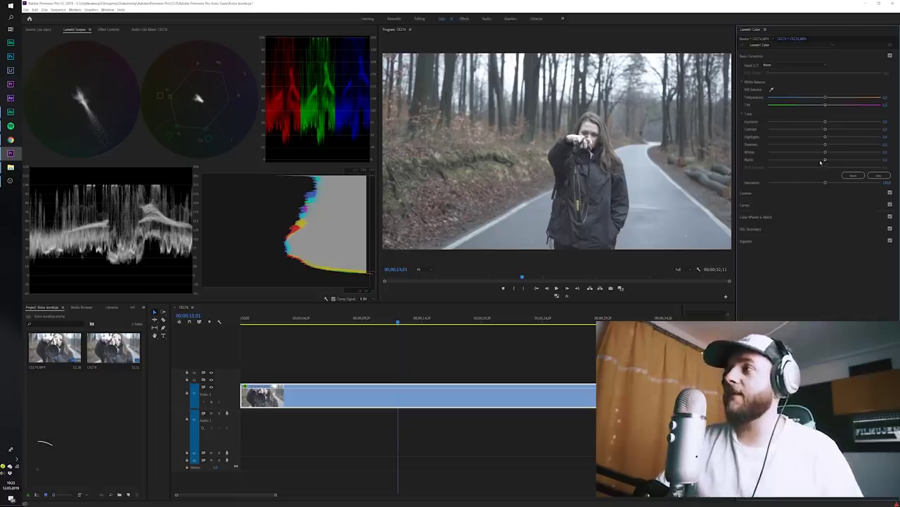
drag(822, 161, 804, 161)
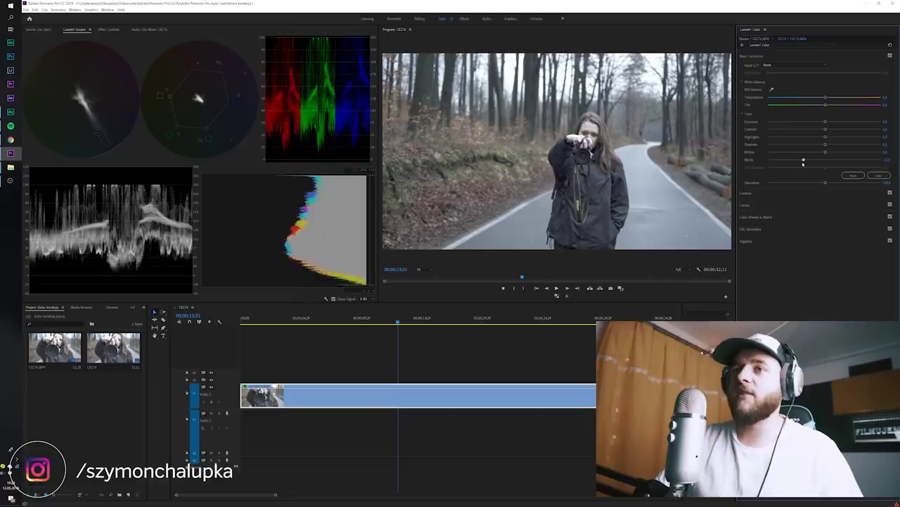
drag(803, 161, 801, 161)
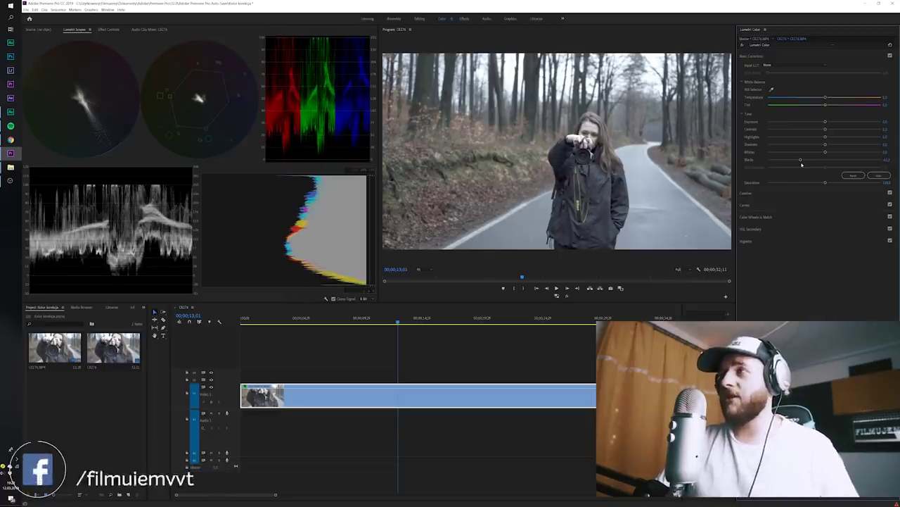
drag(826, 152, 821, 153)
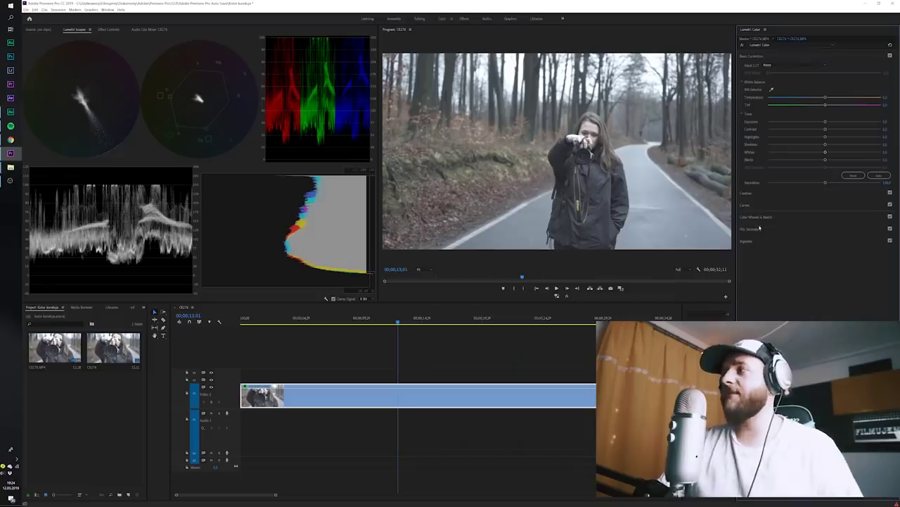
Step: Expand the Color Wheels & Match section in Lumetri Color
click(767, 218)
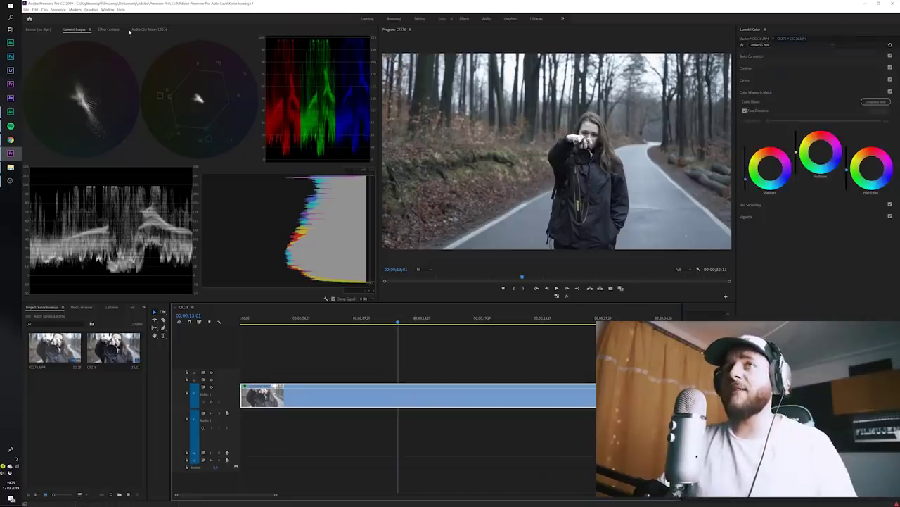
Step: Add a free-drawn Pen mask to the clip's Opacity in Effect Controls
click(109, 30)
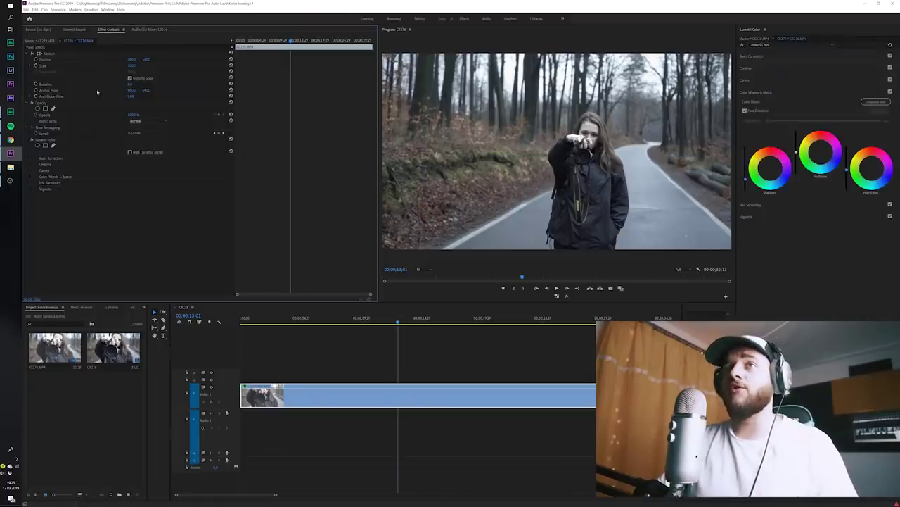
click(40, 104)
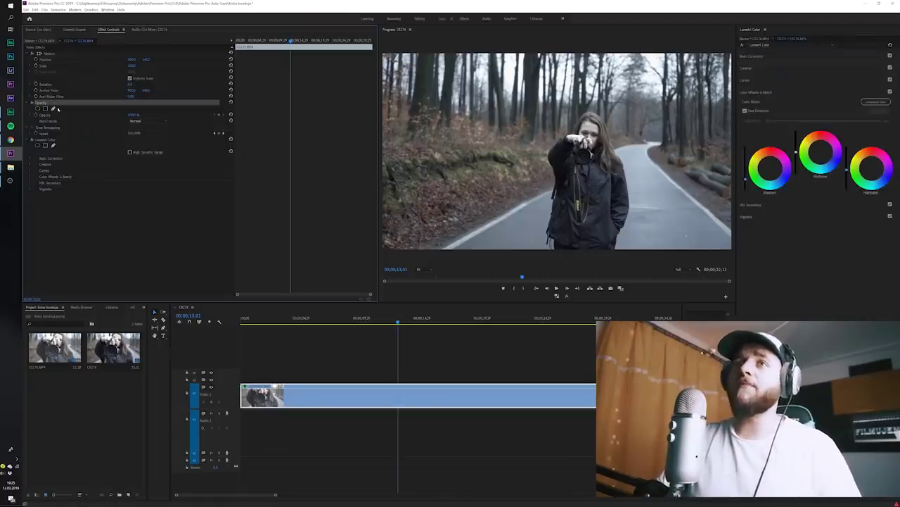
click(53, 109)
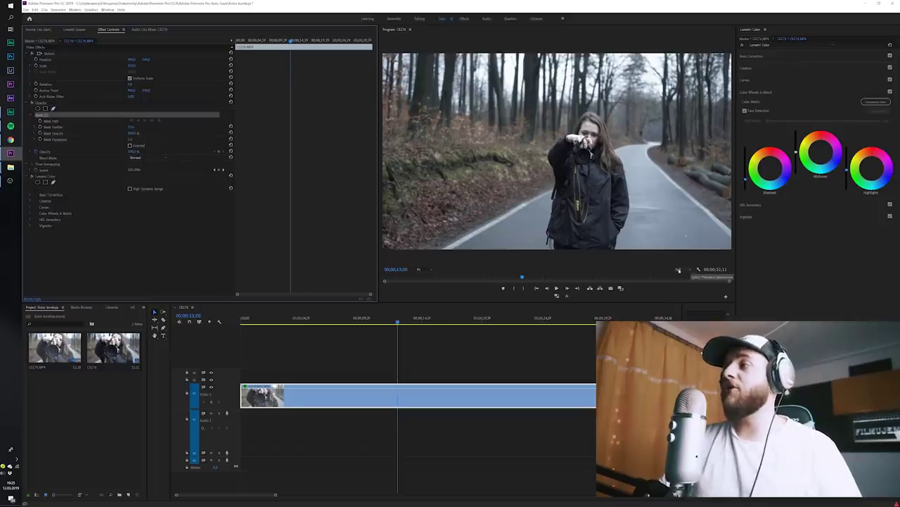
Step: Zoom the Program monitor to 150% and begin placing mask points on the face
click(425, 270)
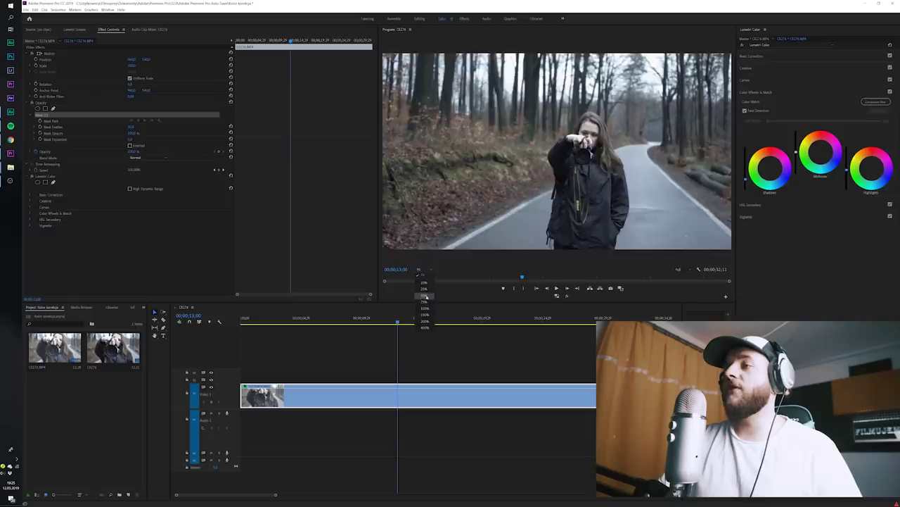
click(425, 296)
click(422, 268)
click(425, 316)
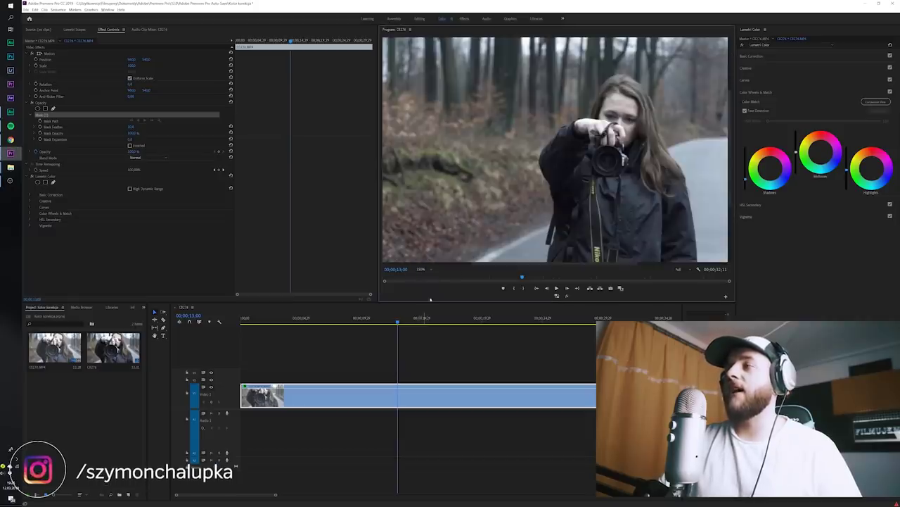
drag(546, 266, 577, 266)
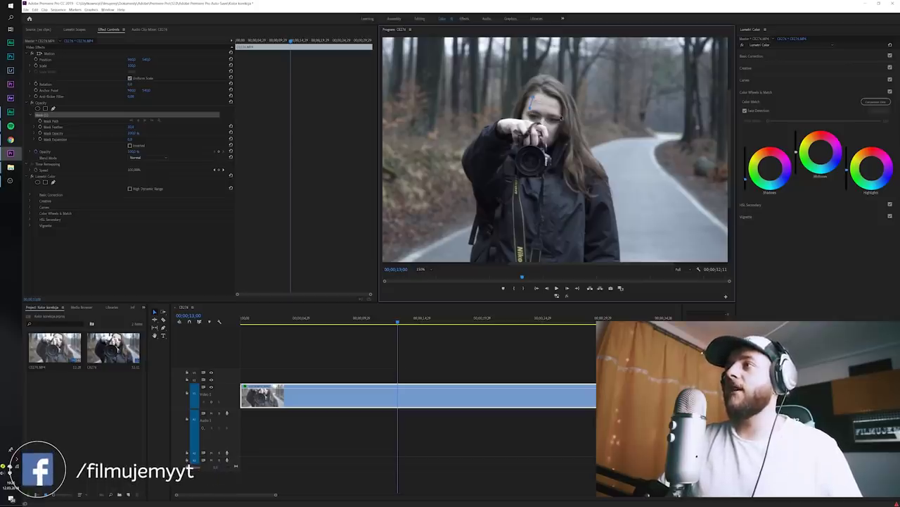
Step: Close the mask path around the face and increase its feather
click(533, 98)
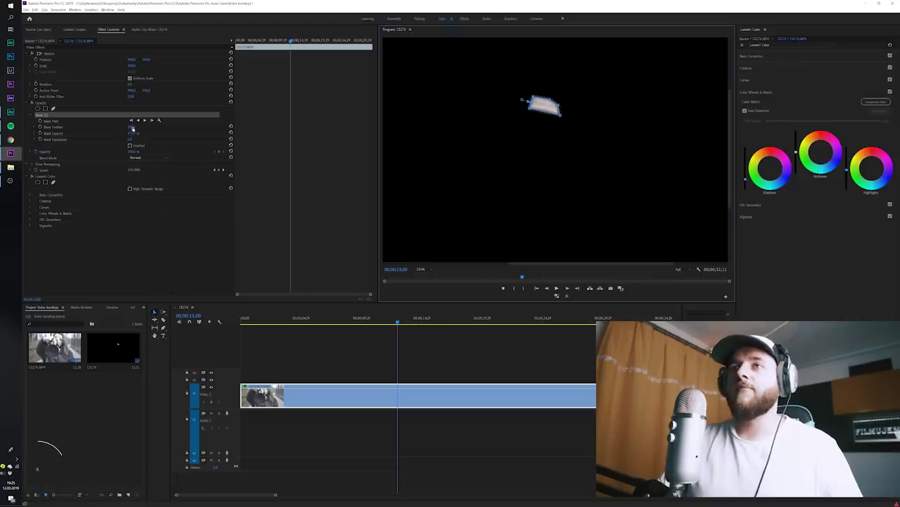
drag(131, 129, 136, 127)
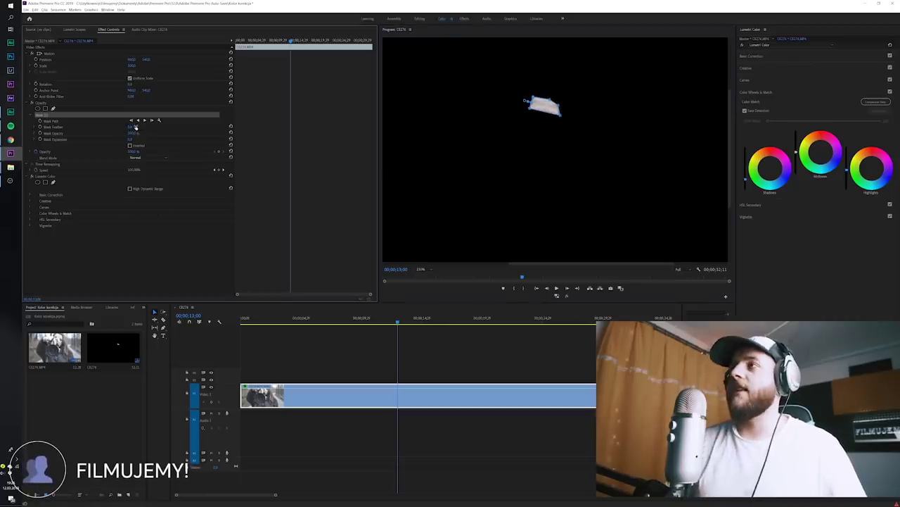
click(412, 346)
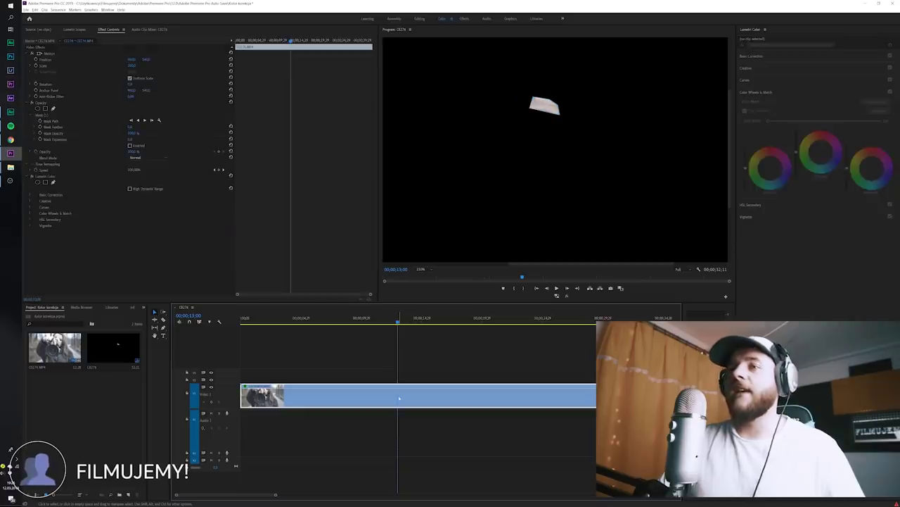
click(399, 398)
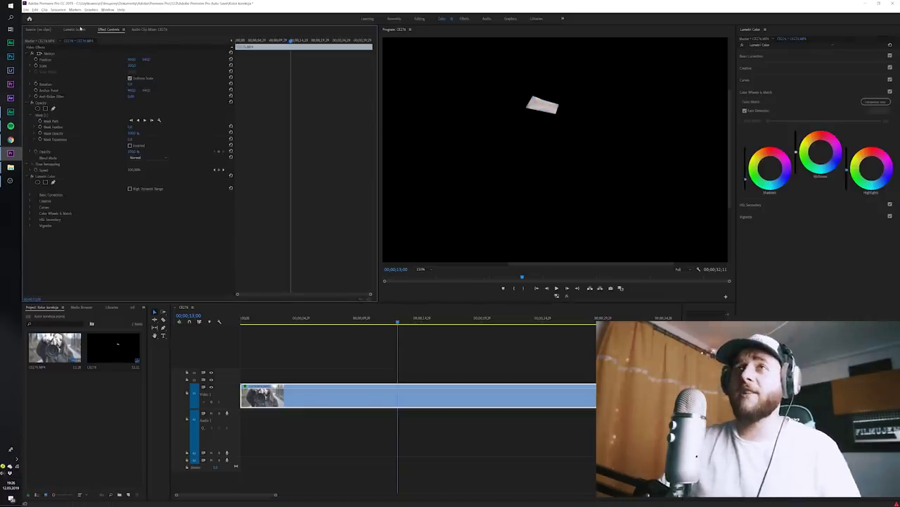
click(78, 29)
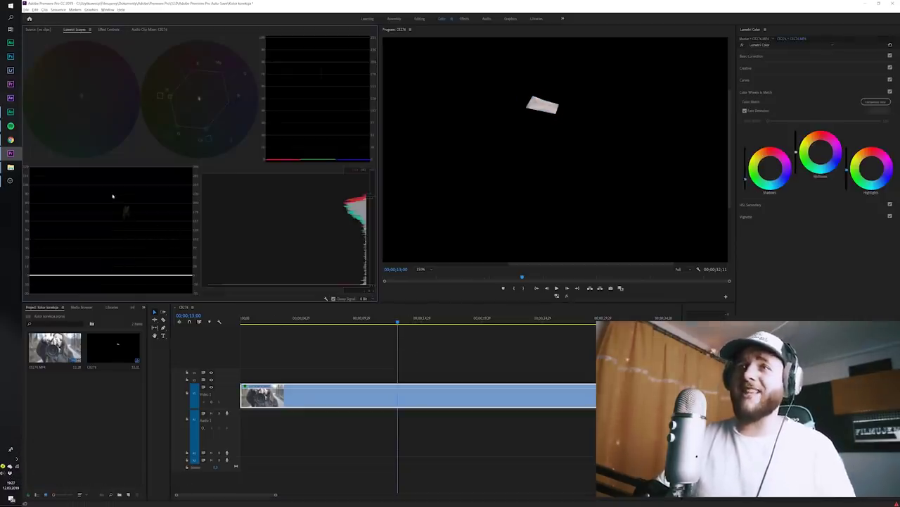
click(109, 28)
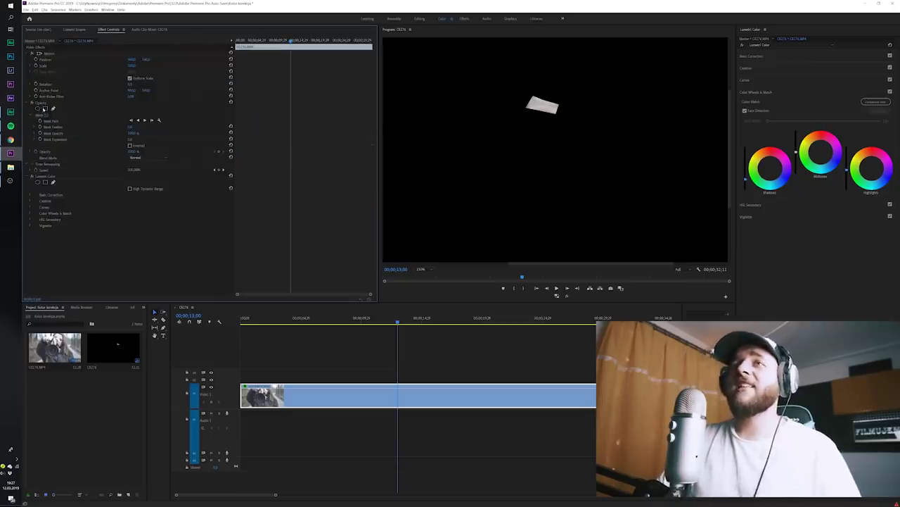
Step: Drag Mask (1)'s corners outward to cover the whole face, then show the Lumetri Scopes
click(42, 114)
drag(527, 108, 508, 137)
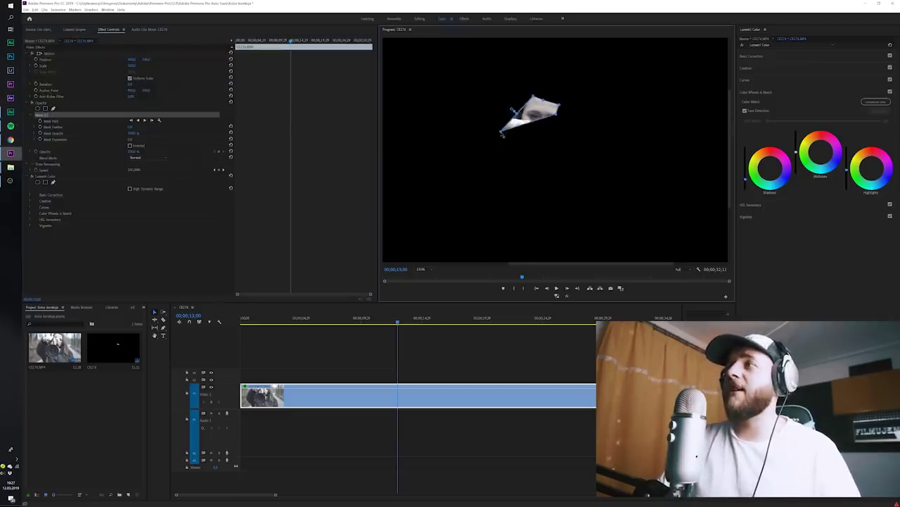
drag(557, 116, 553, 145)
mouse_move(533, 94)
mouse_down()
mouse_move(531, 88)
mouse_move(564, 97)
mouse_up()
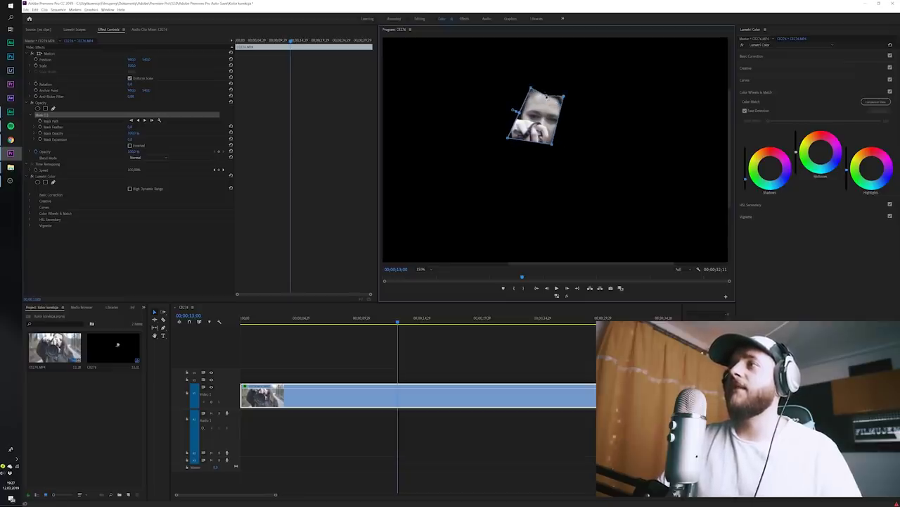
click(75, 30)
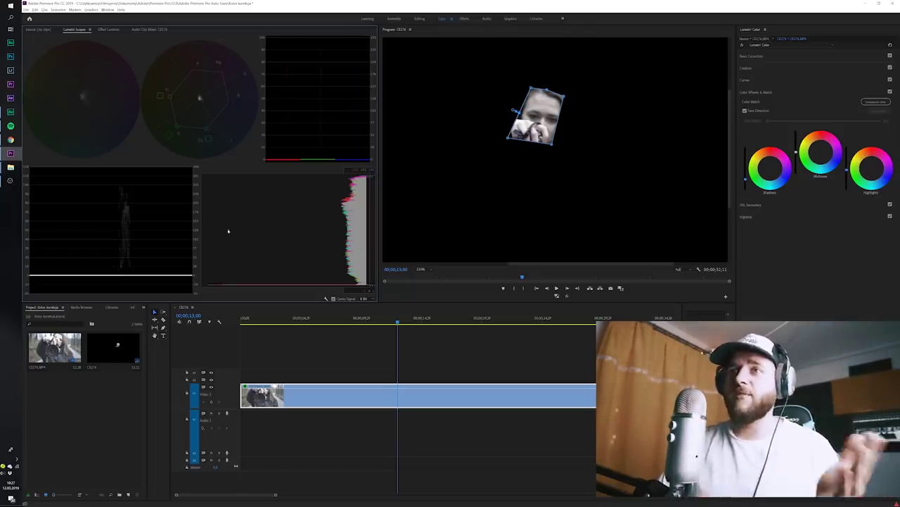
Step: Make the timeline the active panel for the face-masked clip
click(419, 344)
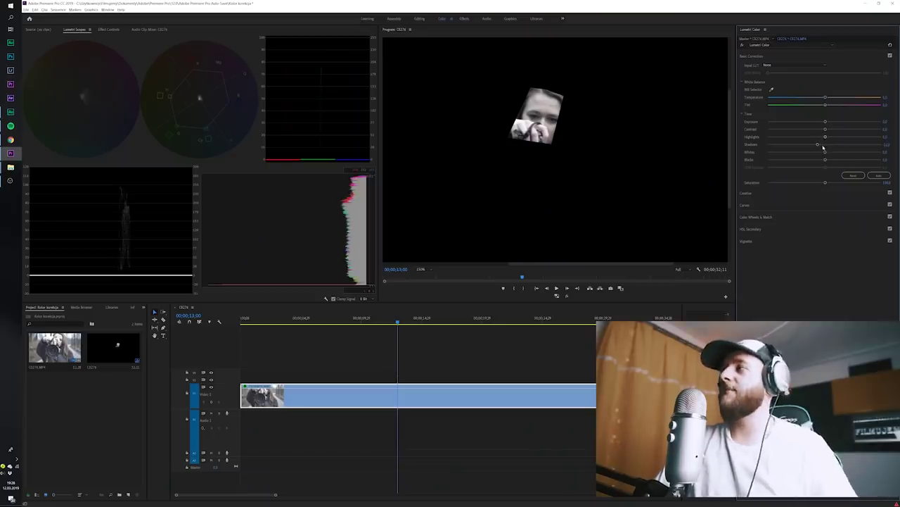
Step: Lower the clip's Highlights, then select Mask (1) in Effect Controls
drag(818, 138, 798, 144)
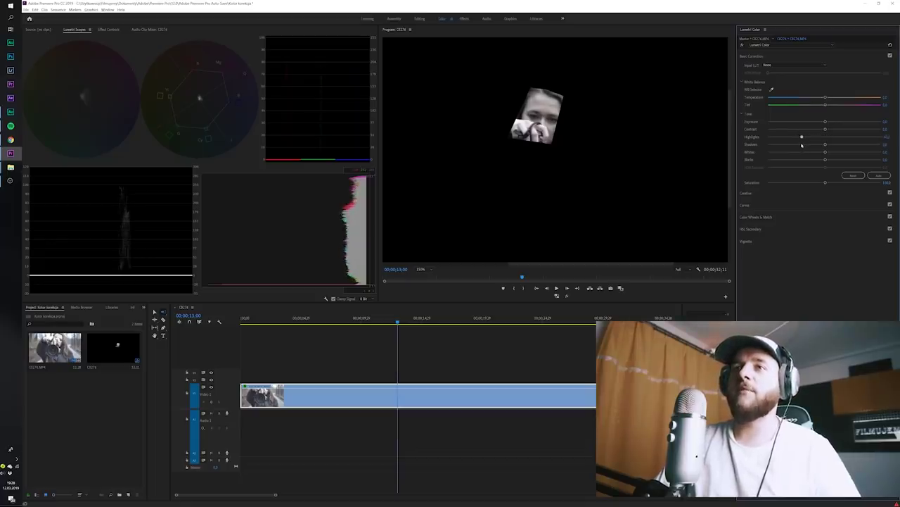
drag(795, 146, 800, 146)
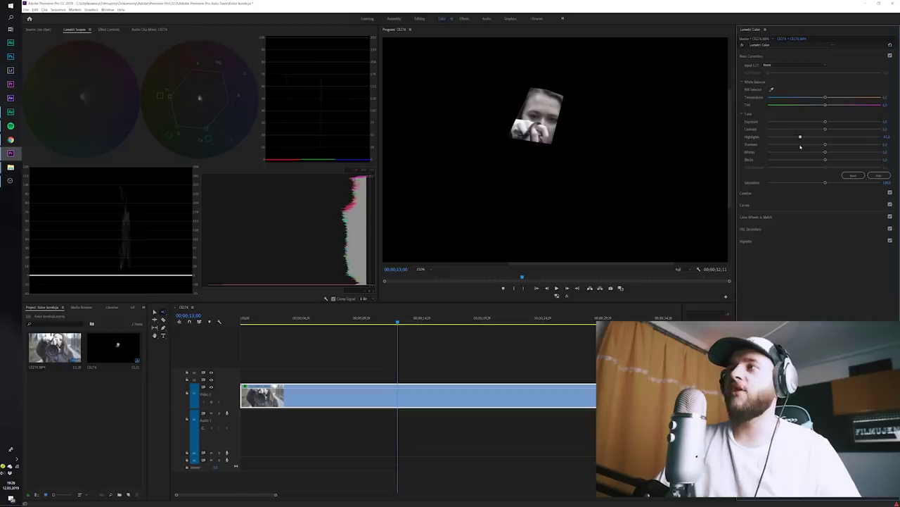
click(106, 29)
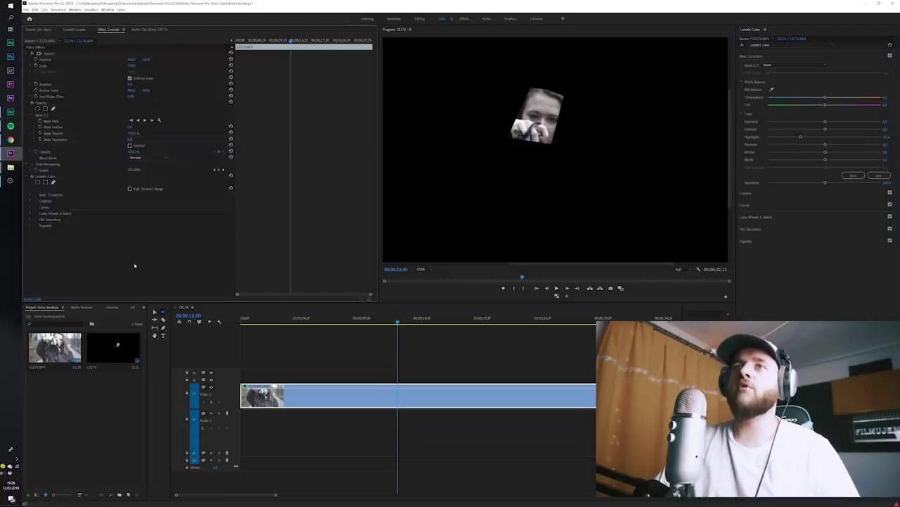
click(42, 115)
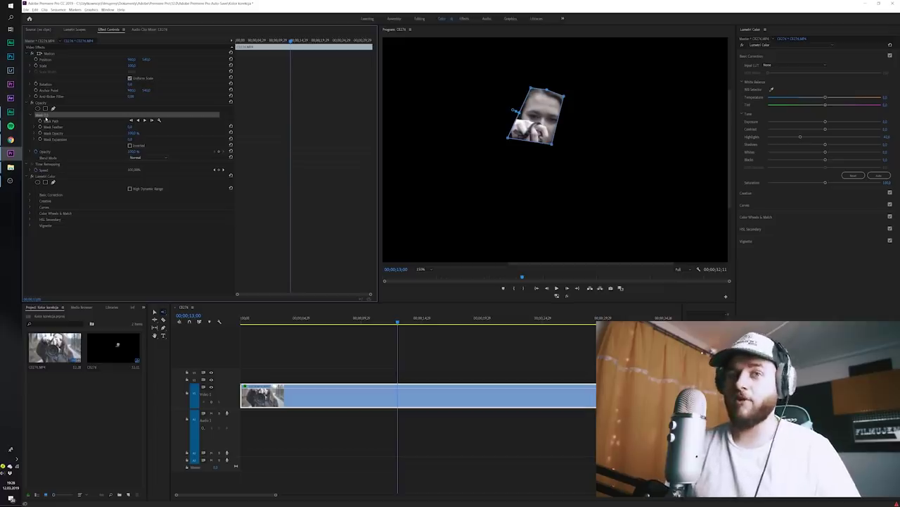
Step: Delete Mask (1) and deselect the clip to show the full frame
key(Delete)
click(363, 346)
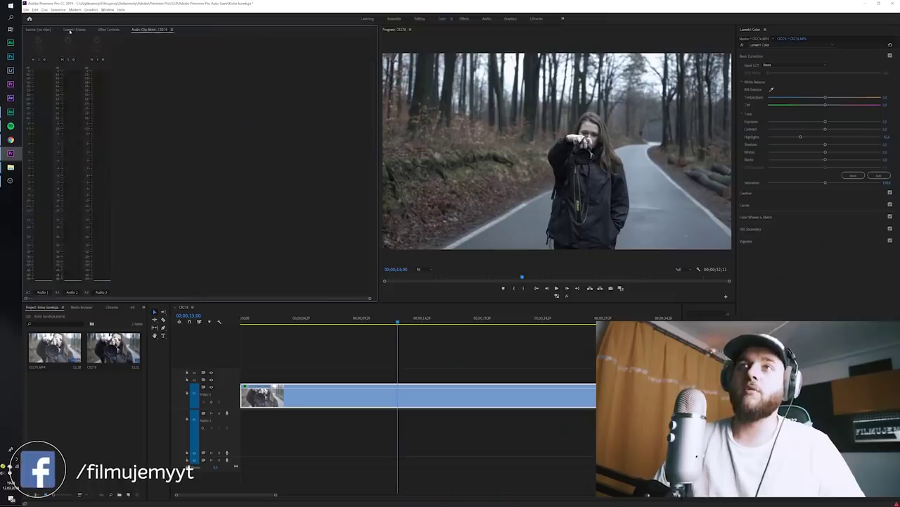
Step: Select the forest road clip and make the timeline the active panel
click(365, 392)
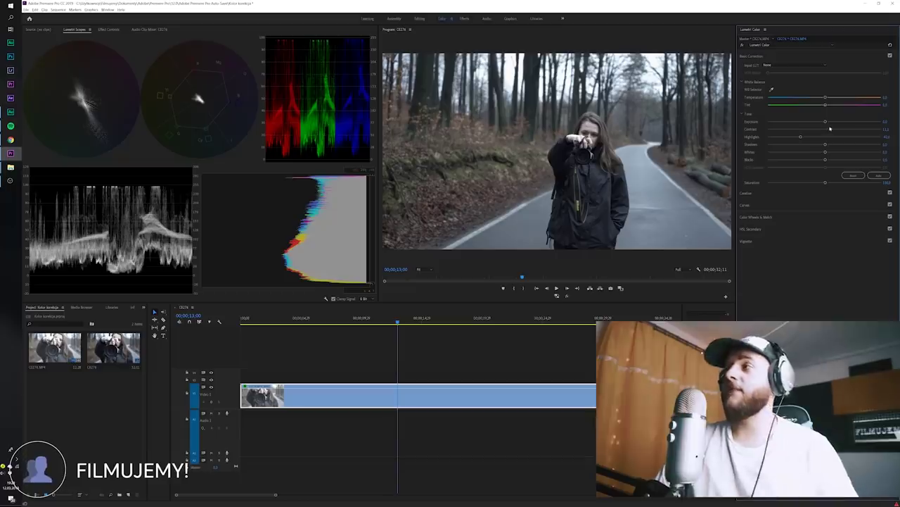
click(455, 355)
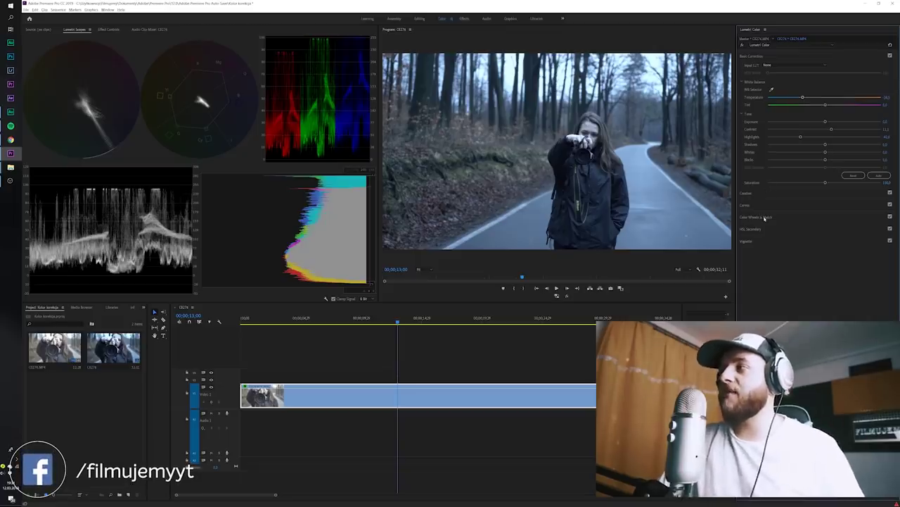
Step: Expand the Color Wheels & Match section in the Lumetri Color panel
click(765, 217)
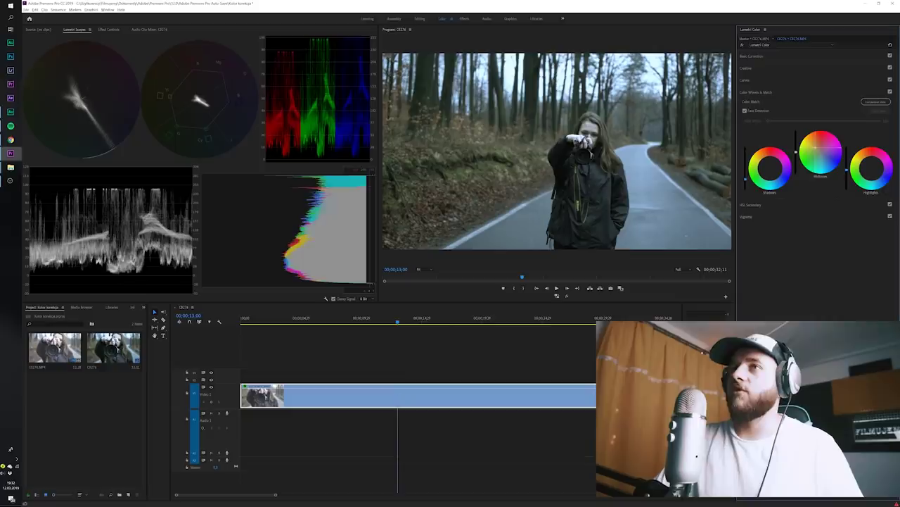
Step: Nudge the Shadows and Highlights colour wheels slightly to tint each range
drag(769, 166, 770, 167)
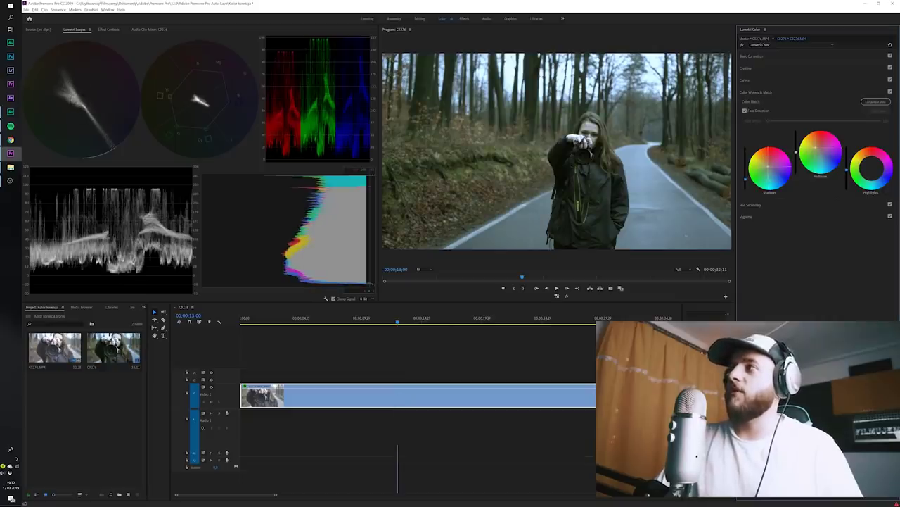
drag(873, 169, 873, 170)
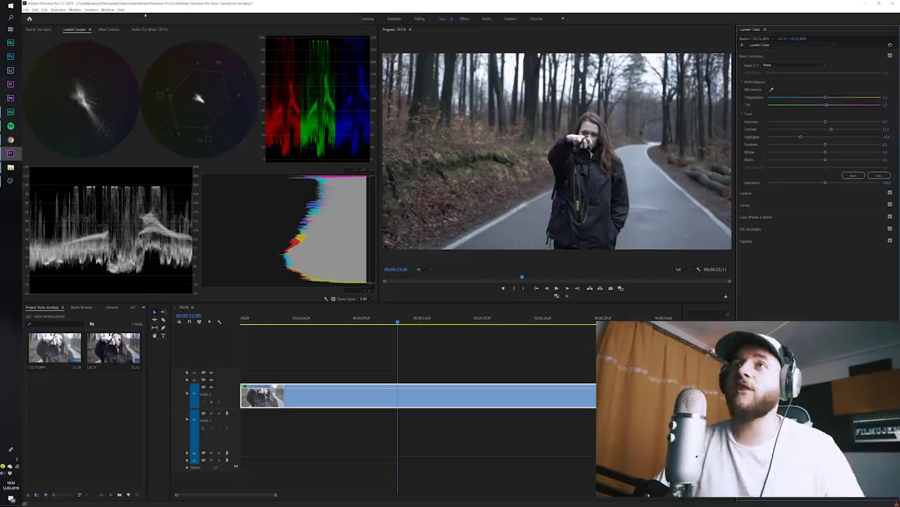
Step: Toggle the Lumetri Color bypass to compare before and after, then show Lumetri Scopes
click(108, 31)
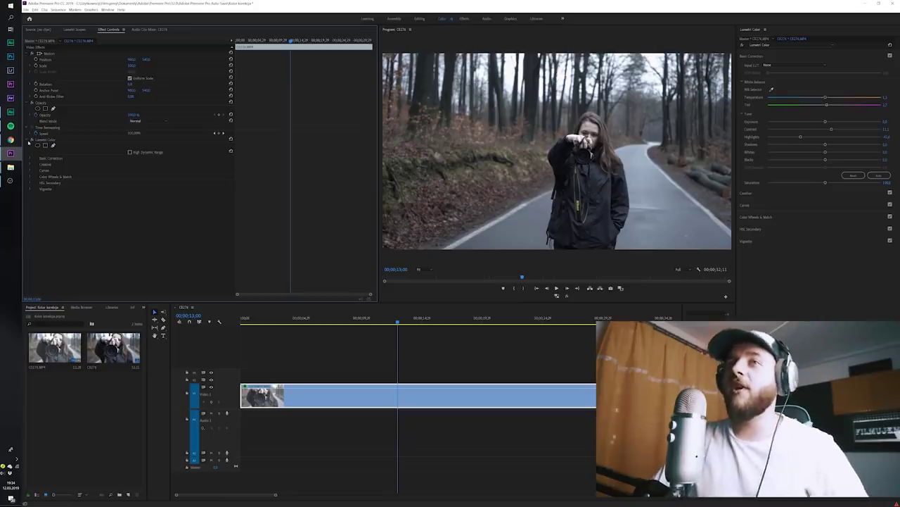
click(31, 141)
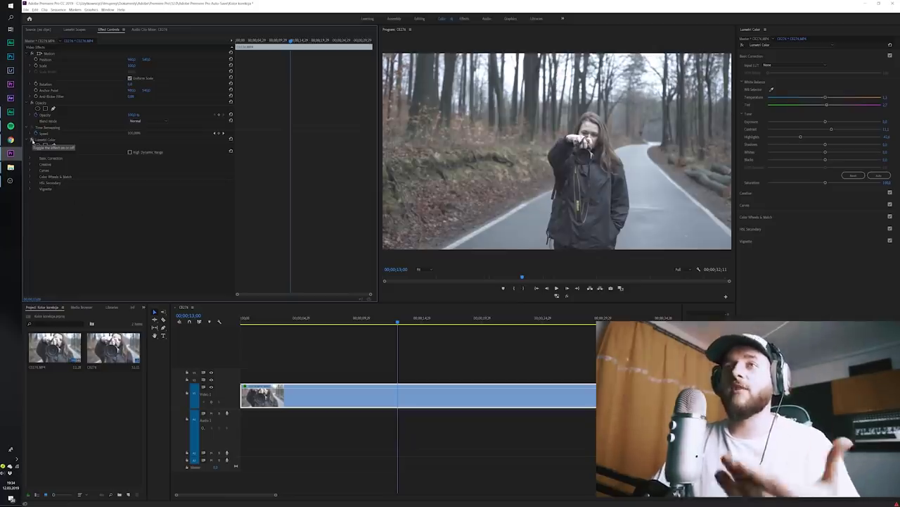
click(76, 29)
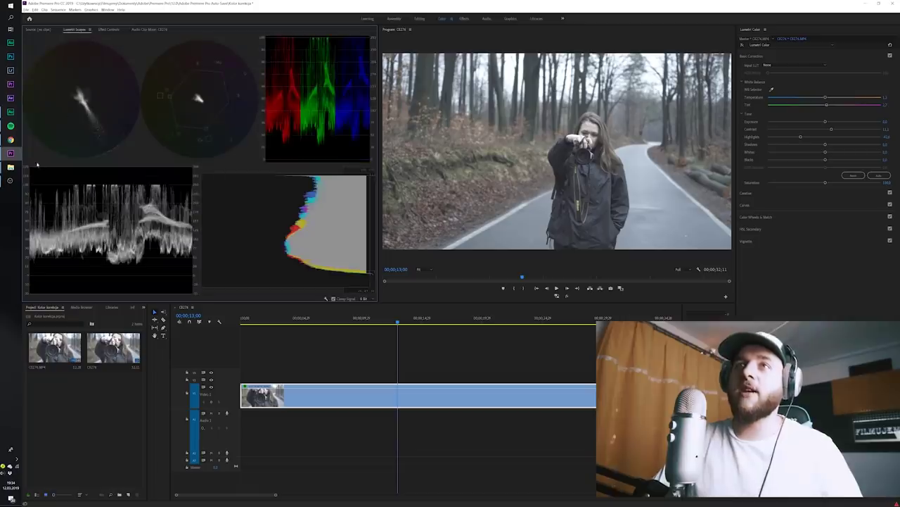
click(111, 30)
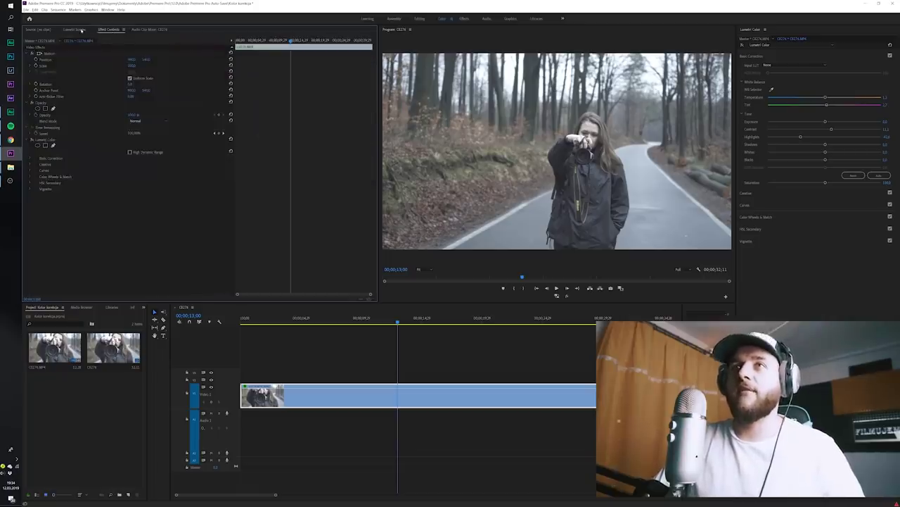
click(32, 139)
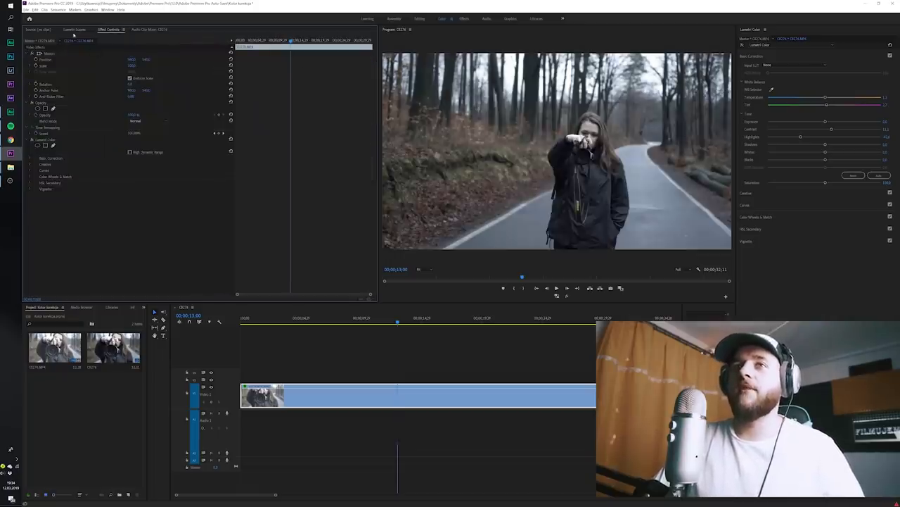
click(75, 30)
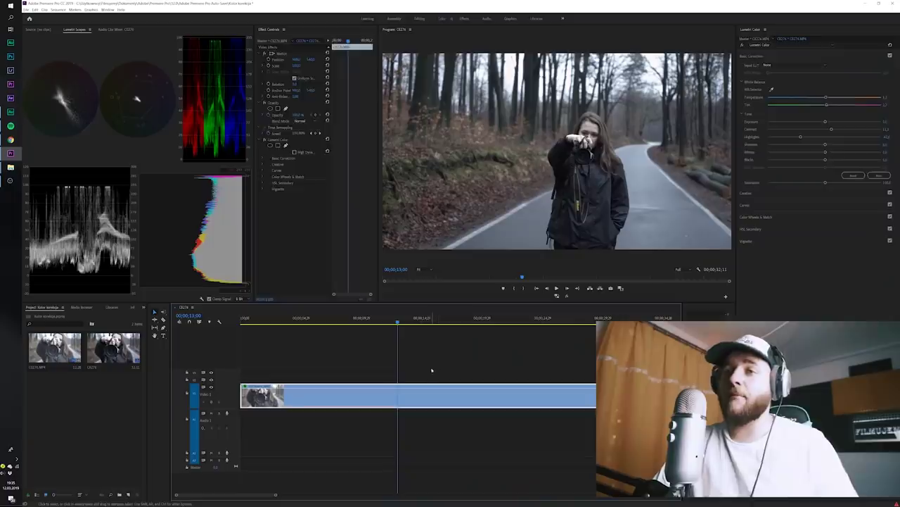
Step: Create a new Adjustment Layer and lay it on V2 above the forest-road clip
click(121, 445)
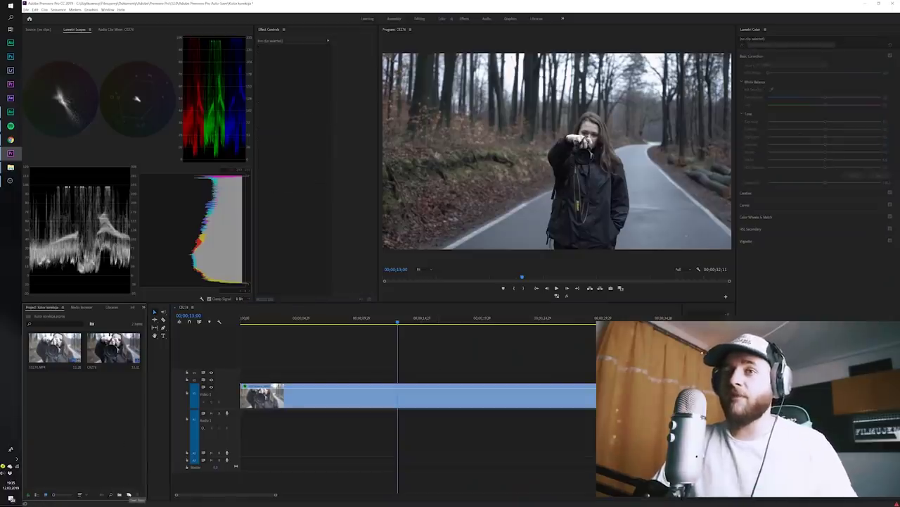
click(128, 494)
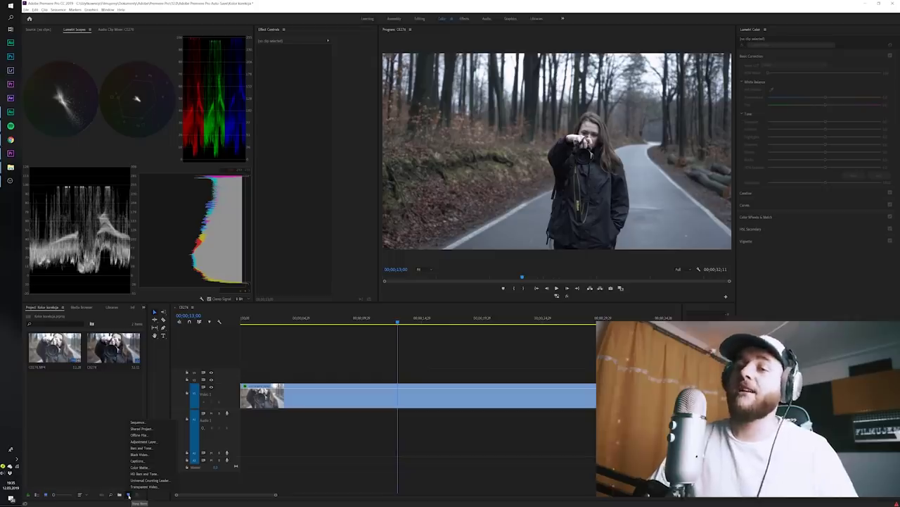
click(143, 442)
mouse_move(55, 390)
mouse_down()
mouse_move(253, 371)
mouse_move(640, 373)
mouse_up()
key(minus)
key(minus)
key(equal)
key(equal)
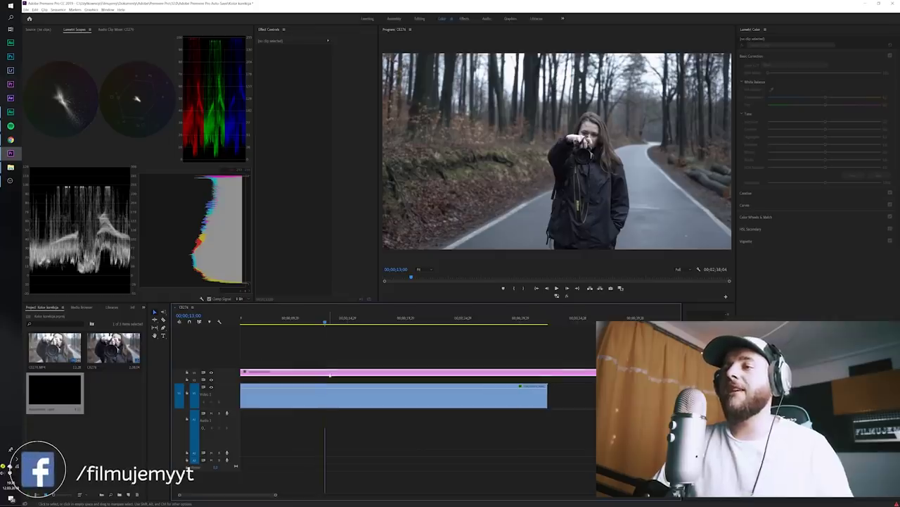
click(423, 372)
Step: Apply a Creative look LUT to the adjustment layer at Intensity about 40
click(770, 192)
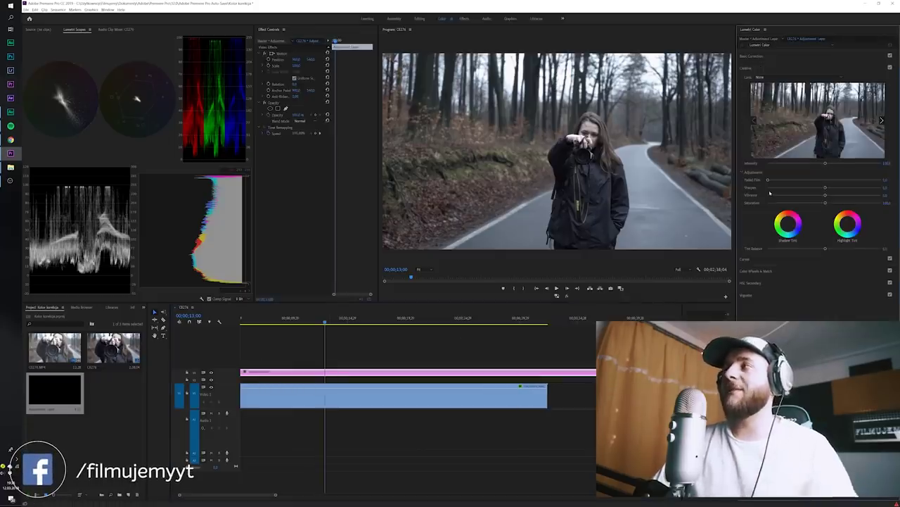
click(760, 77)
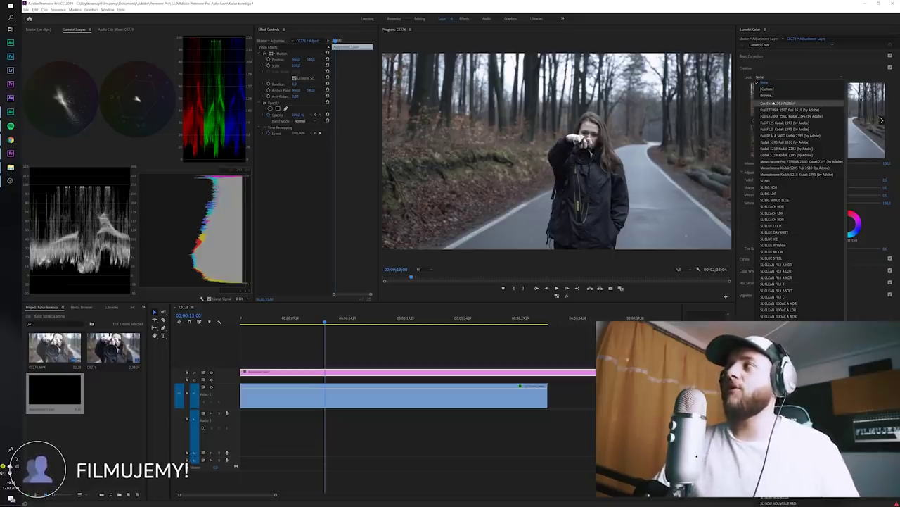
click(764, 96)
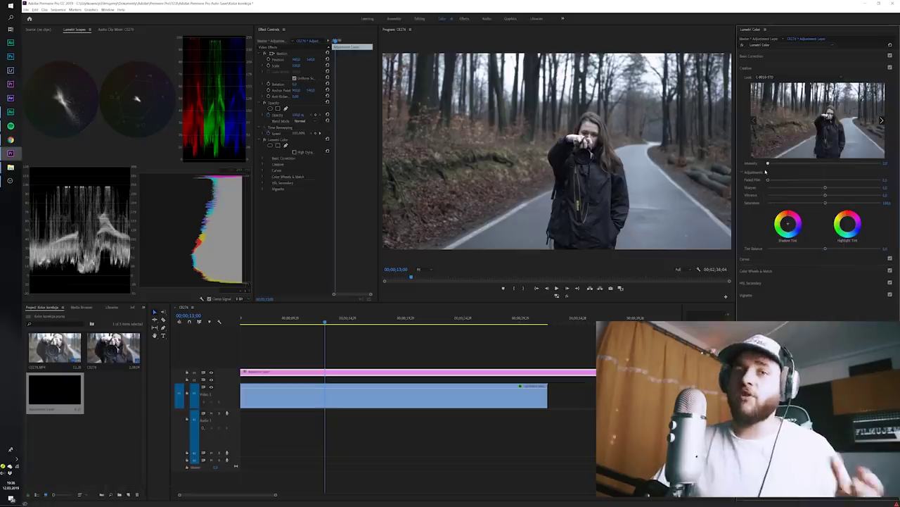
drag(767, 162, 805, 163)
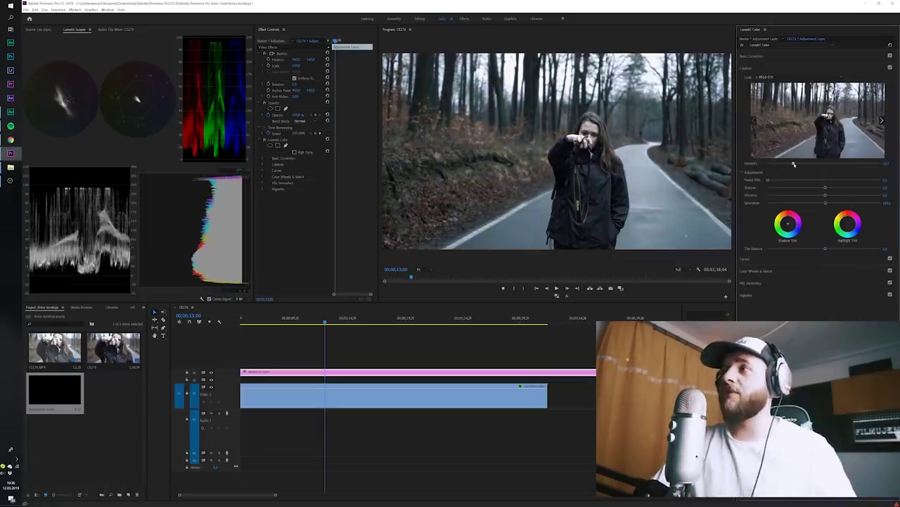
drag(806, 164, 798, 169)
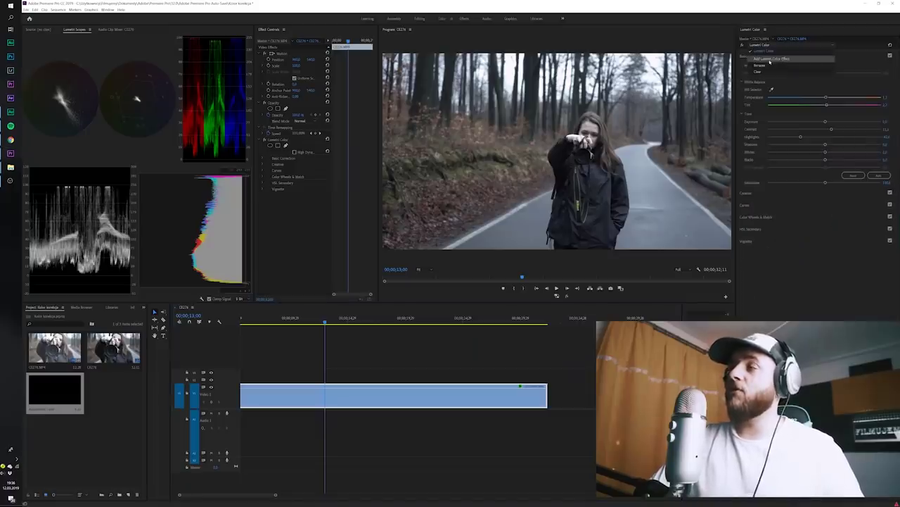
Step: Try the Fuji ETERNA 250D Kodak 2395, an SL look and Kodak 5218 Kodak 2395 Creative looks
click(770, 59)
click(531, 345)
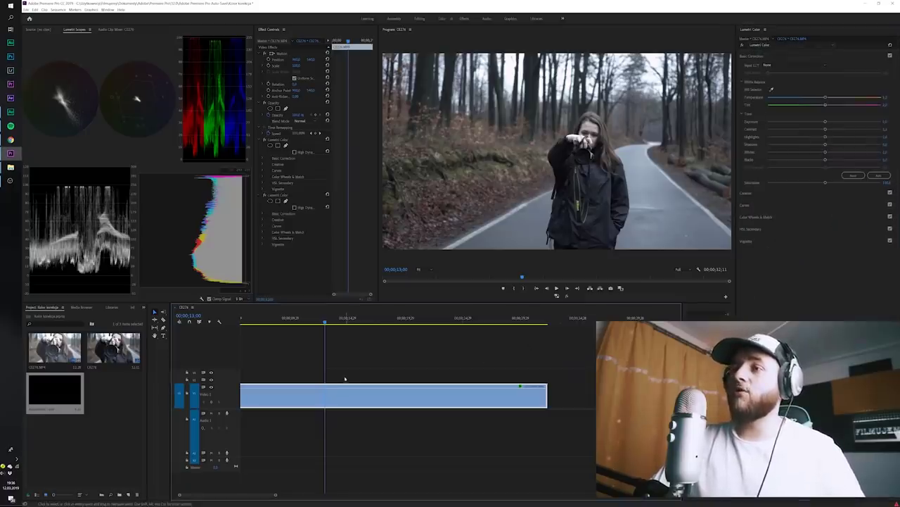
click(746, 193)
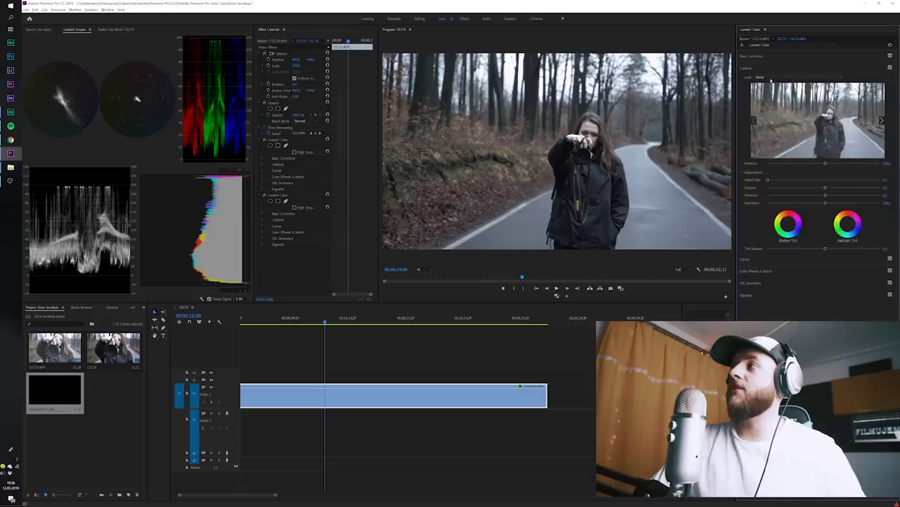
click(768, 77)
click(778, 117)
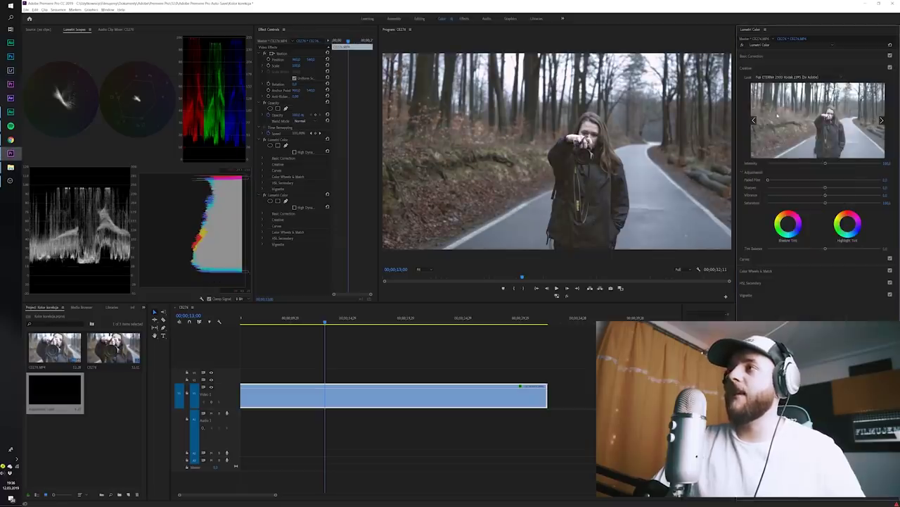
click(777, 81)
click(775, 143)
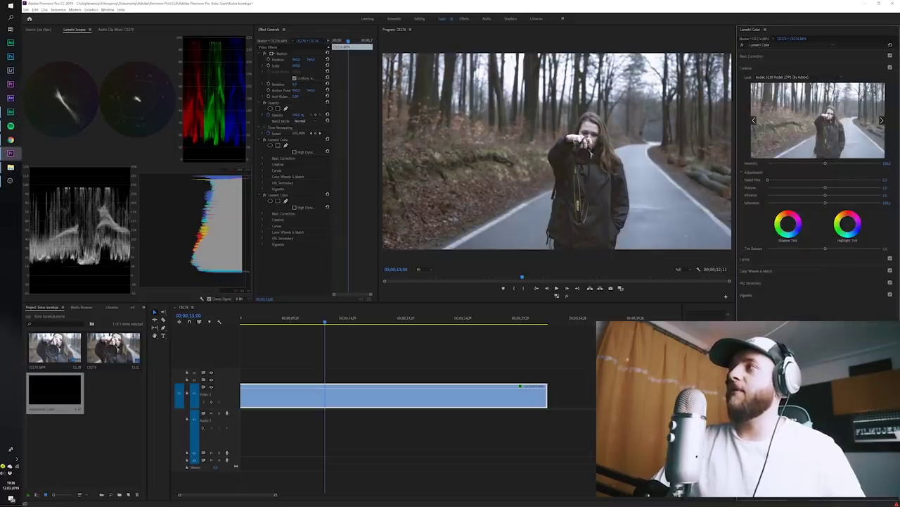
click(781, 76)
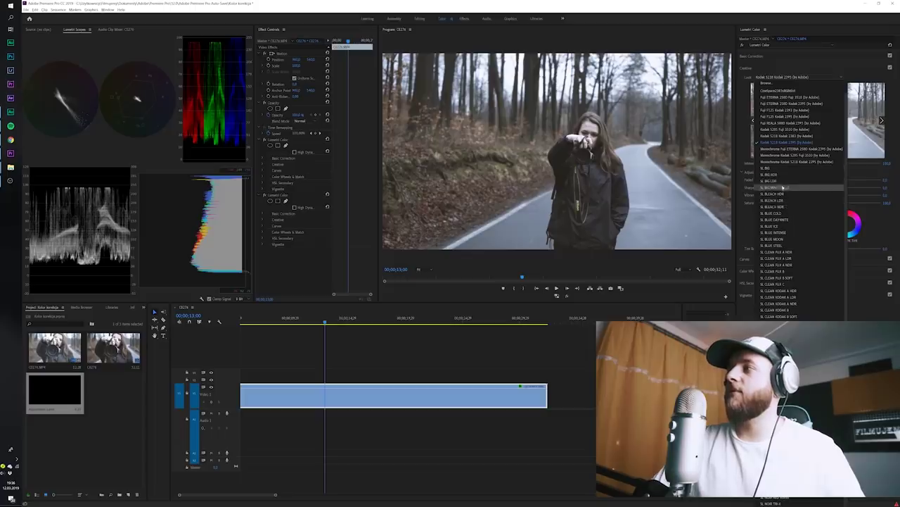
click(782, 186)
click(779, 77)
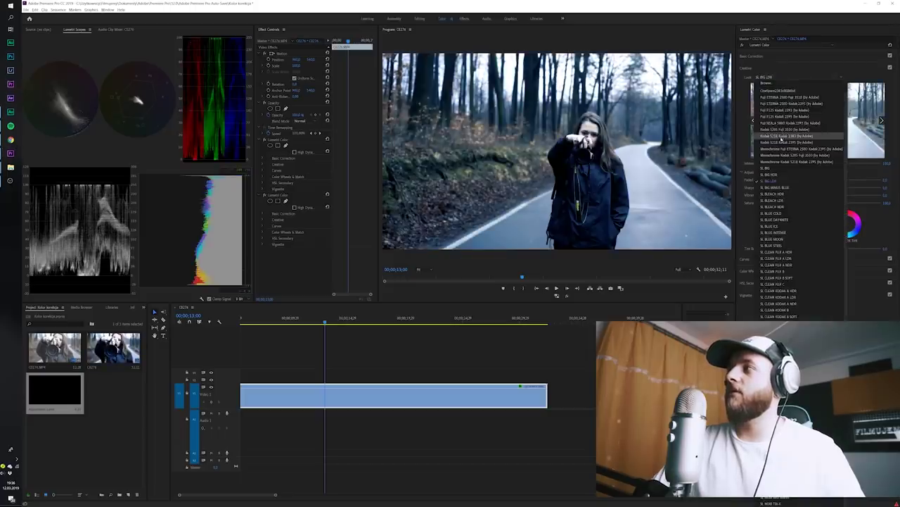
click(783, 135)
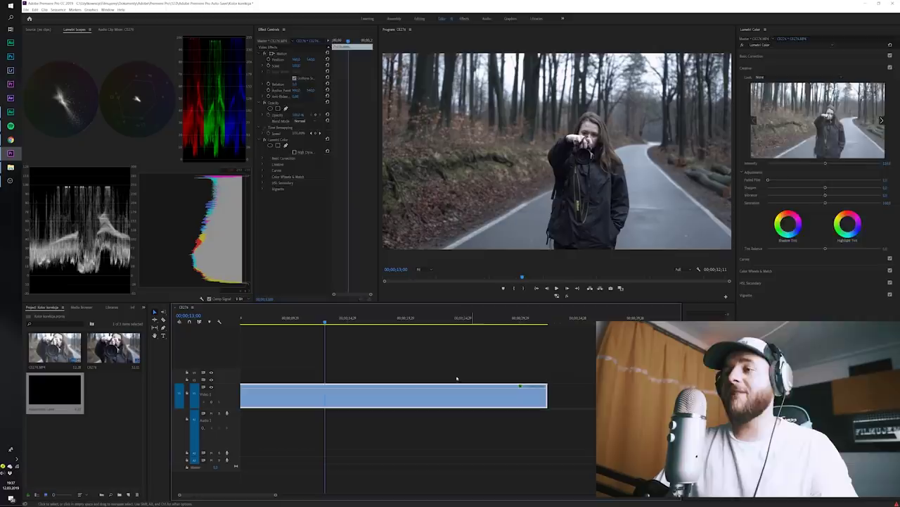
Step: Add a second Lumetri Color effect to the clip
click(791, 47)
click(762, 59)
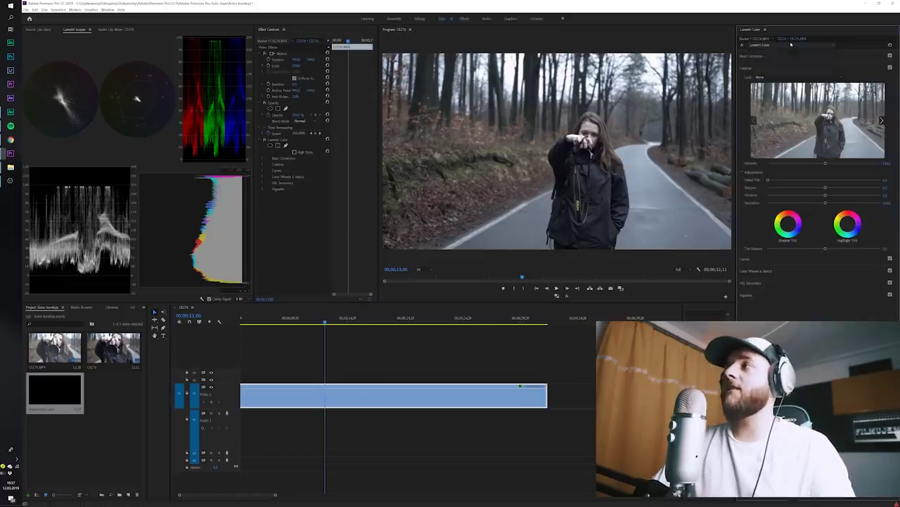
click(769, 46)
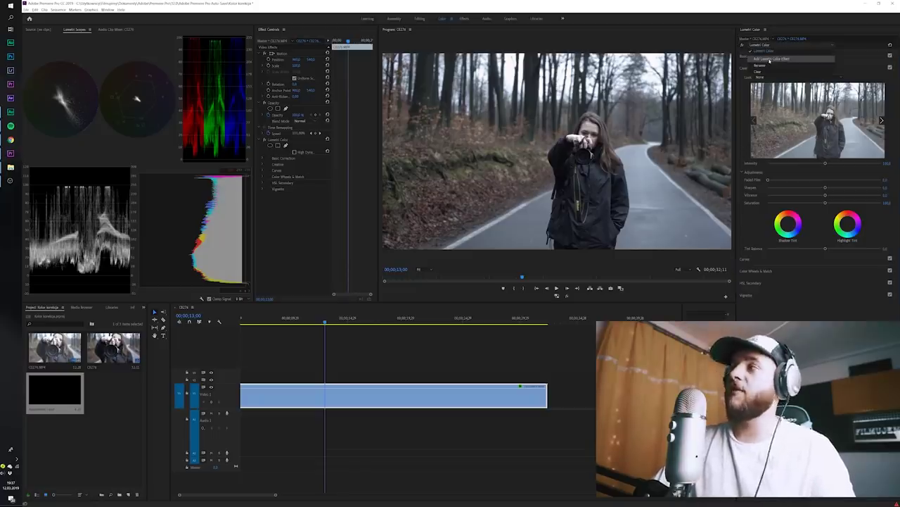
click(770, 61)
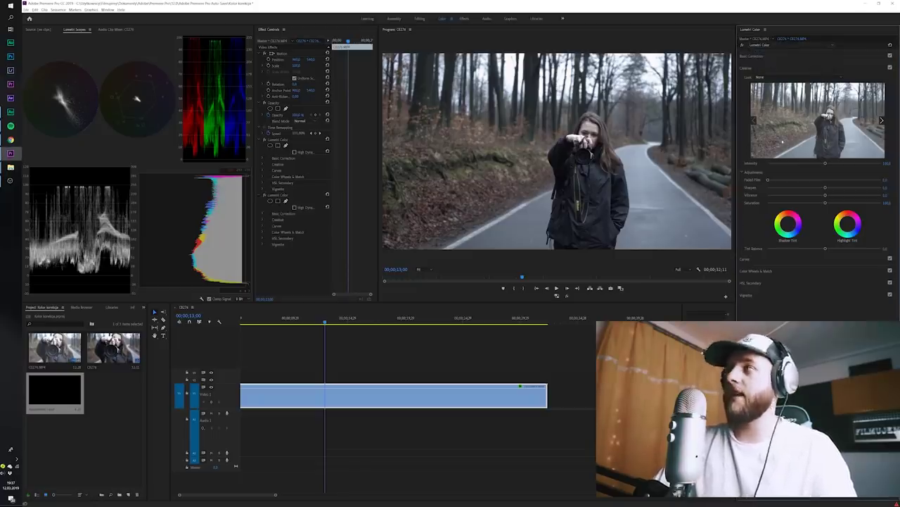
click(763, 68)
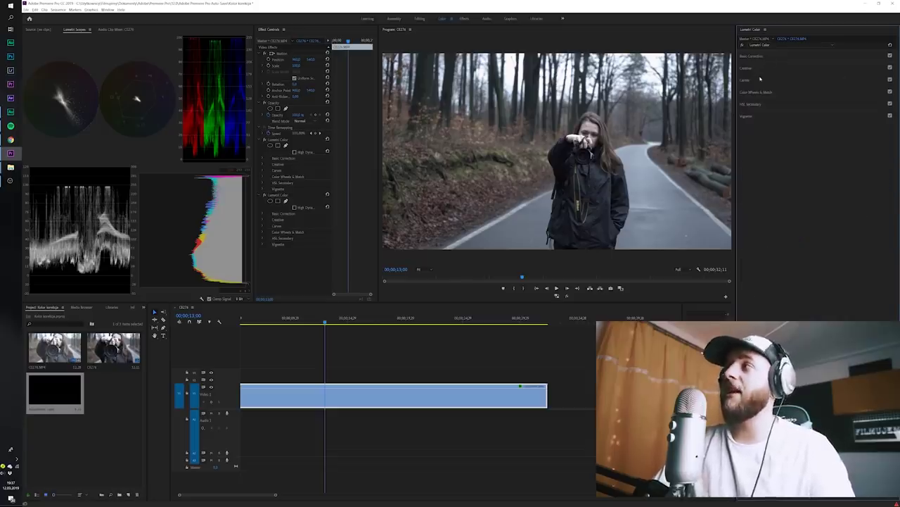
Step: Expand Creative in the second Lumetri Color effect and show its Look list
click(761, 70)
click(769, 79)
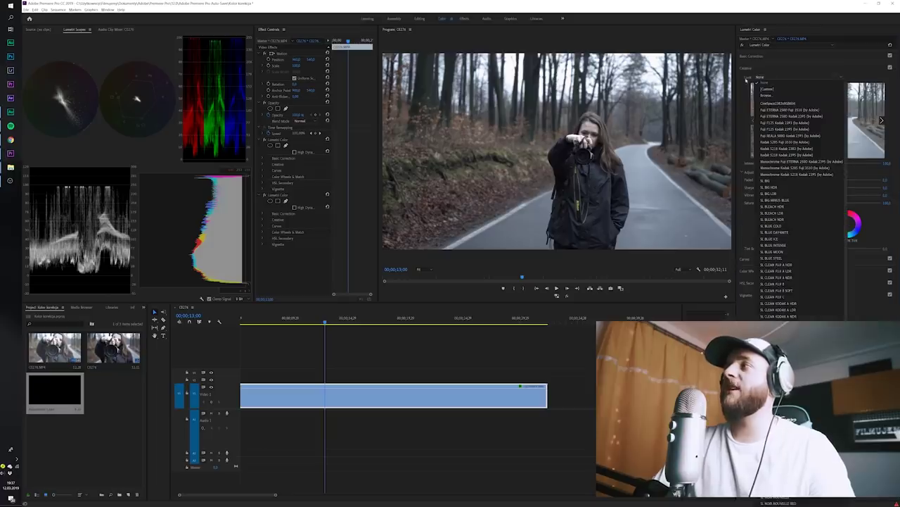